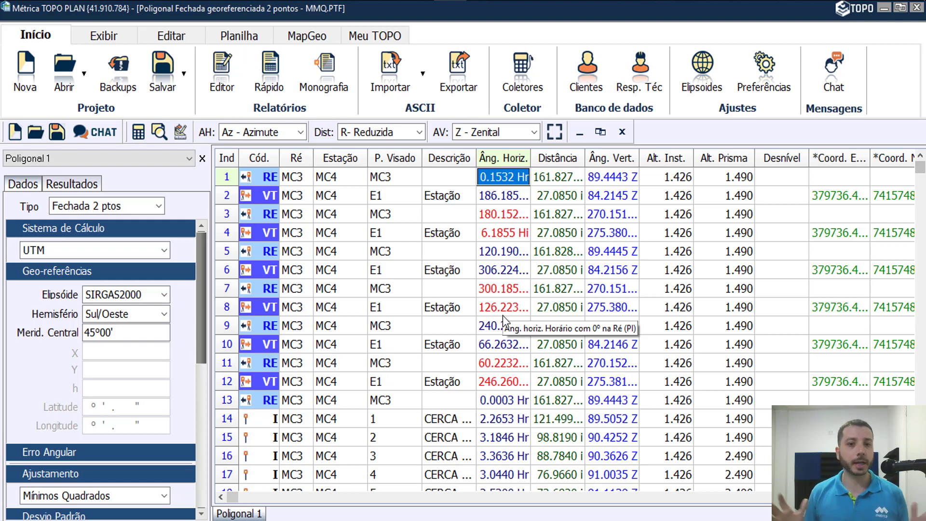
# Highlight the horizontal angle, vertical angle and distance columns of the spreadsheet, and widen the horizontal angle column to fit its values
pyautogui.click(499, 154)
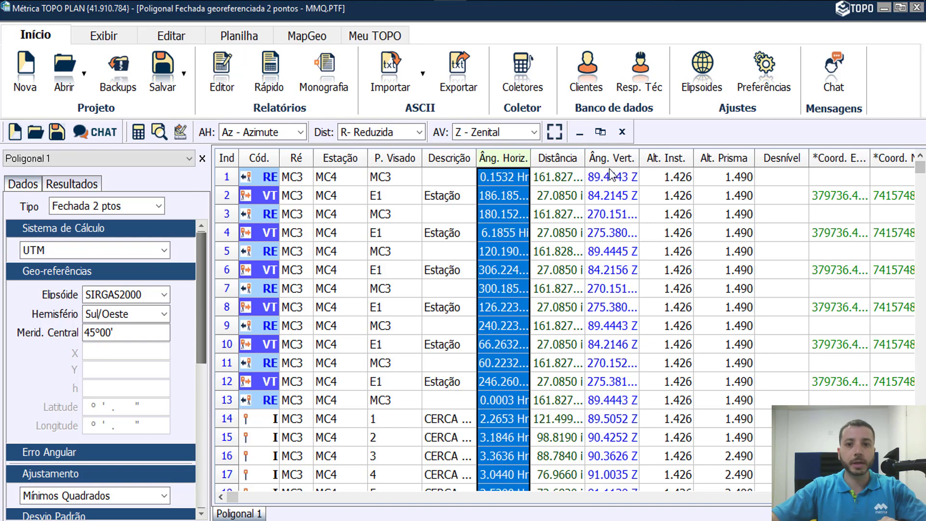
pyautogui.click(611, 154)
pyautogui.click(549, 154)
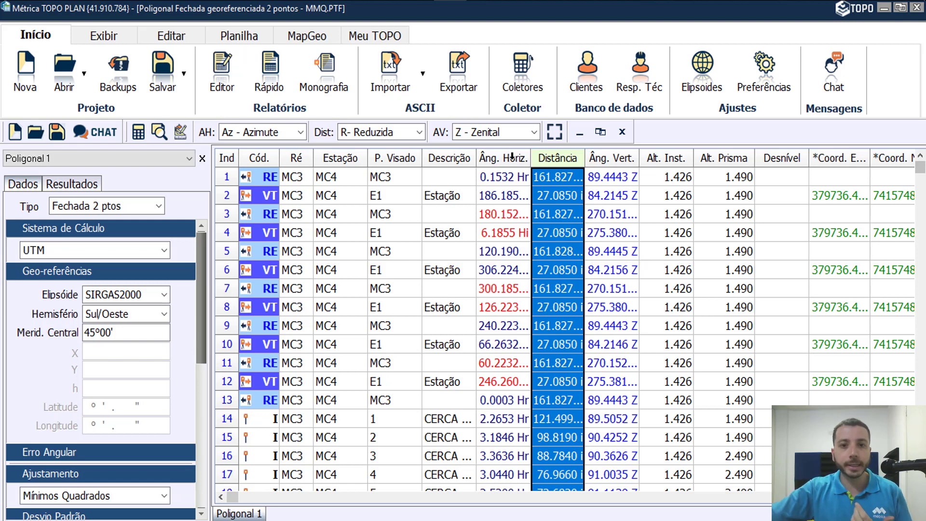
pyautogui.doubleClick(532, 159)
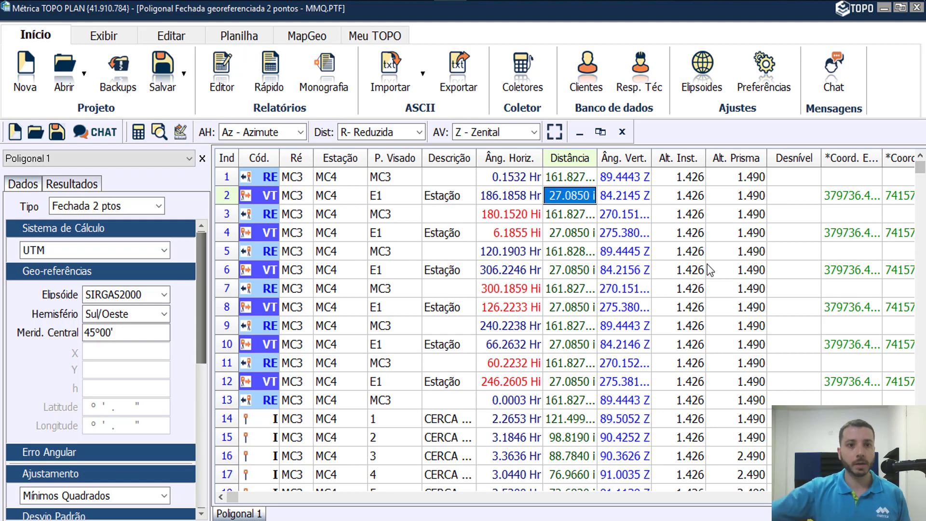
# Examine the repeated direct and inverse horizontal angle readings from station MC4 to MC3 and E1 in rows 1 to 12
pyautogui.moveTo(513, 177); pyautogui.dragTo(511, 195)
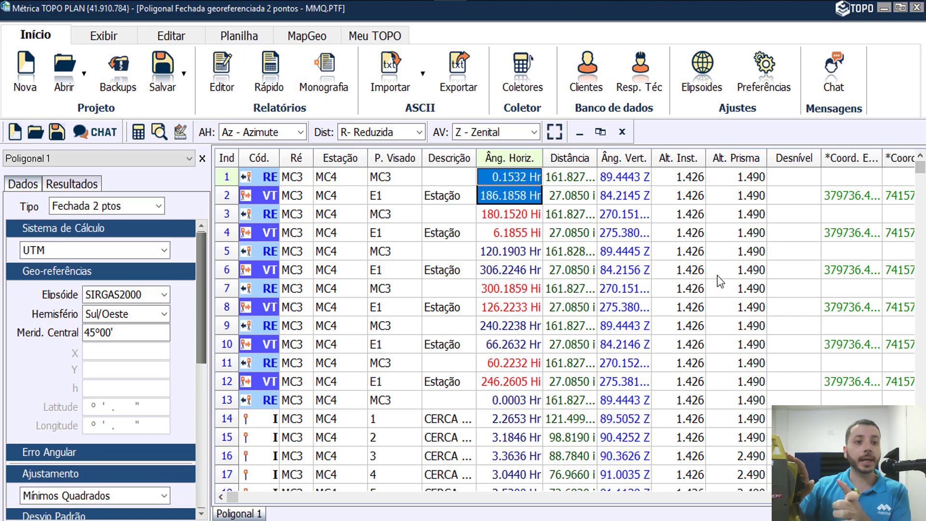
pyautogui.moveTo(335, 216); pyautogui.dragTo(554, 218)
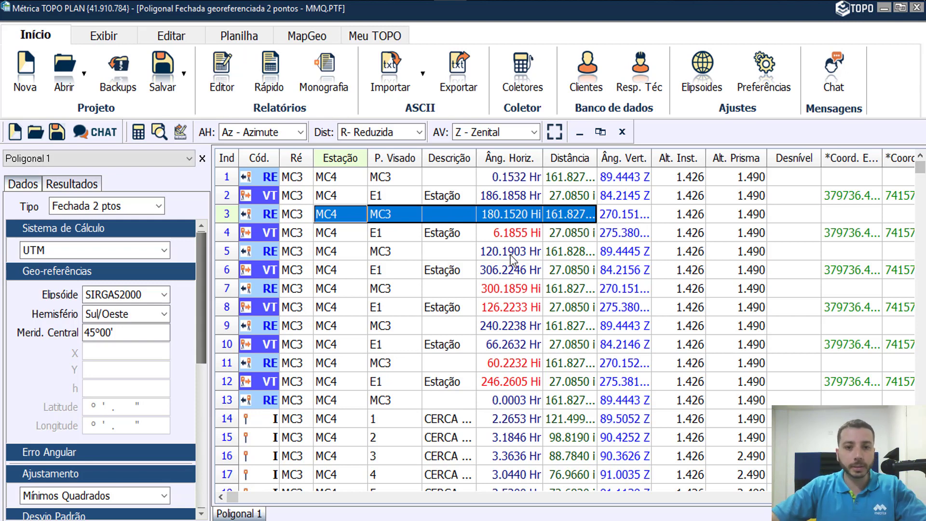
pyautogui.moveTo(512, 252); pyautogui.dragTo(517, 396)
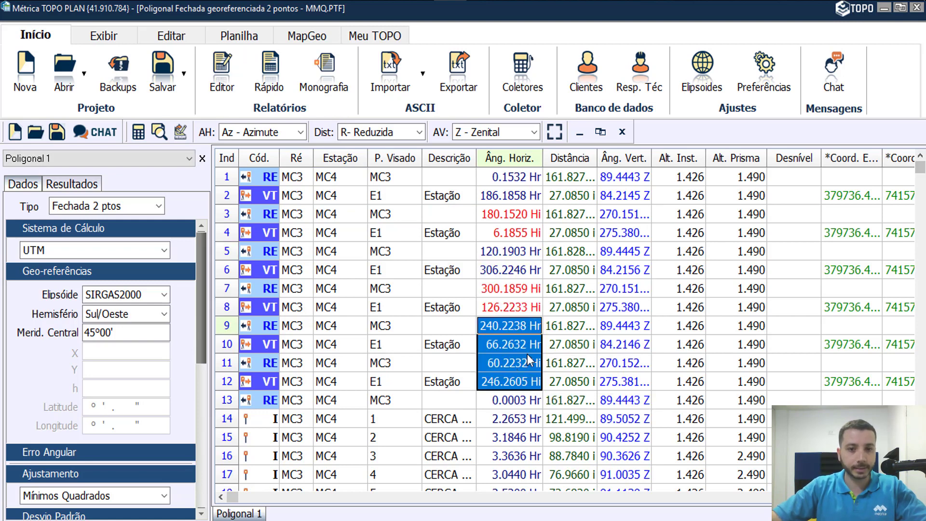
pyautogui.click(580, 295)
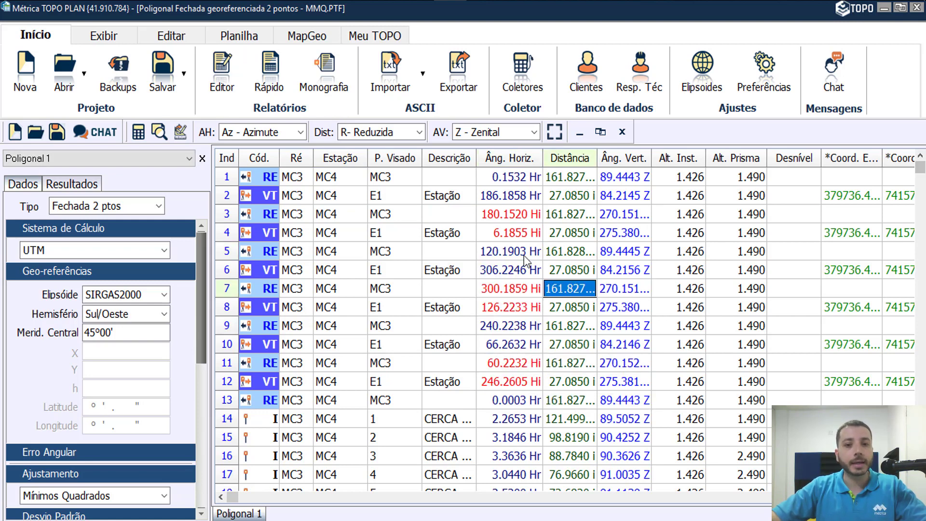
pyautogui.click(526, 181)
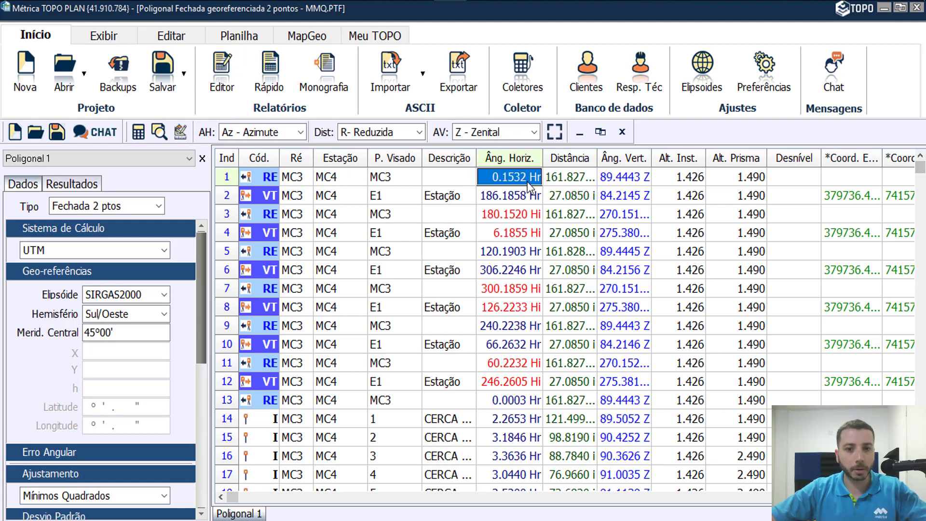
pyautogui.click(517, 255)
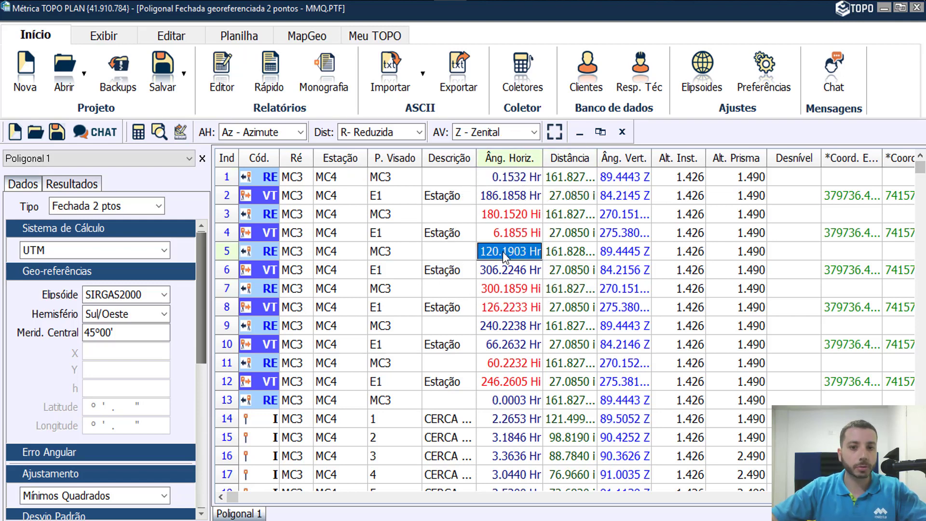
pyautogui.click(508, 327)
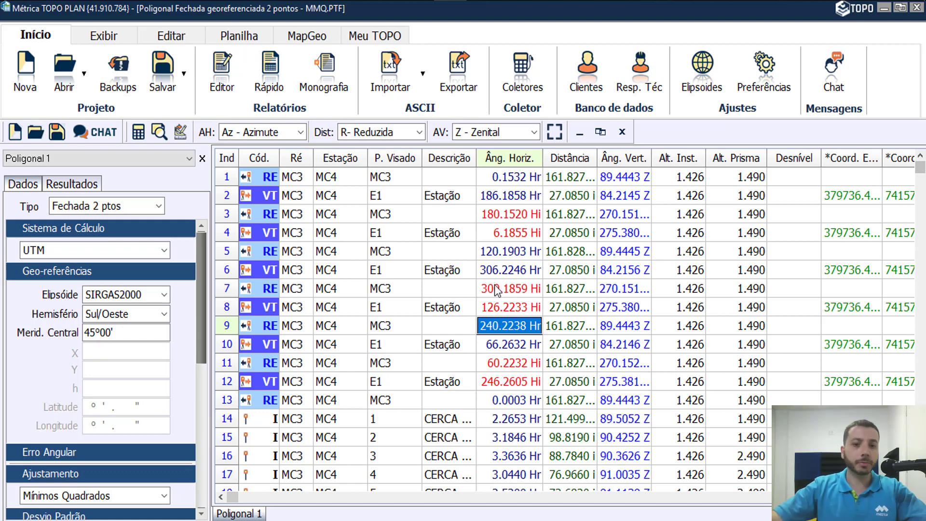
# Look through the following stations' readings down to the repeated RE and VT sightings from station E8 in rows 323 to 334
pyautogui.press('Down')
pyautogui.press('Down')
pyautogui.press('Down')
pyautogui.press('Down')
pyautogui.press('Down')
pyautogui.press('Down')
pyautogui.press('Down')
pyautogui.press('Down')
pyautogui.press('Down')
pyautogui.press('Down')
pyautogui.press('Down')
pyautogui.press('Down')
pyautogui.press('Down')
pyautogui.press('Down')
pyautogui.press('Down')
pyautogui.press('Down')
pyautogui.press('Down')
pyautogui.press('Down')
pyautogui.press('Down')
pyautogui.press('Down')
pyautogui.press('Down')
pyautogui.press('Down')
pyautogui.press('Down')
pyautogui.press('Down')
pyautogui.press('Down')
pyautogui.press('Down')
pyautogui.press('Down')
pyautogui.press('Down')
pyautogui.press('Down')
pyautogui.press('Down')
pyautogui.press('Down')
pyautogui.press('Down')
pyautogui.press('Down')
pyautogui.press('Down')
pyautogui.press('Down')
pyautogui.press('Down')
pyautogui.press('Down')
pyautogui.press('Down')
pyautogui.press('Down')
pyautogui.press('Down')
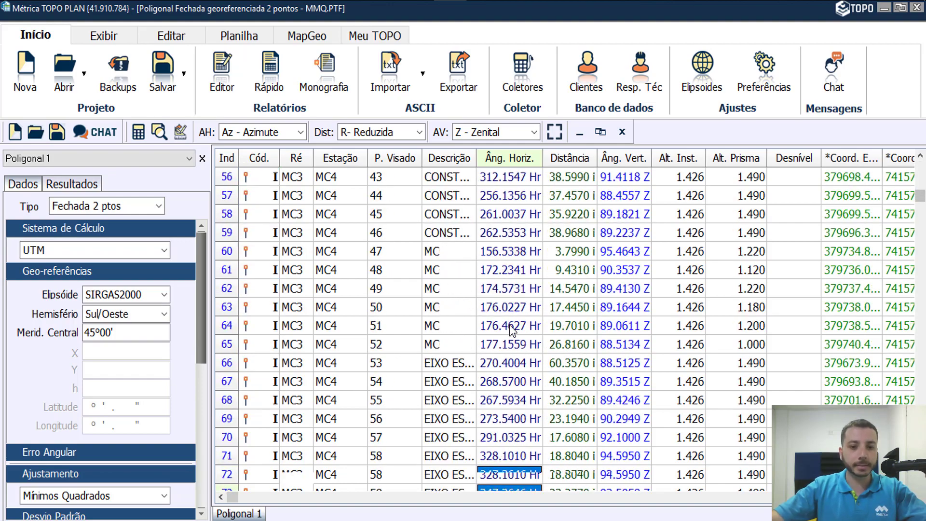
pyautogui.press('Down')
pyautogui.press('Down')
pyautogui.press('Down')
pyautogui.press('Down')
pyautogui.press('Down')
pyautogui.press('Down')
pyautogui.press('Down')
pyautogui.press('Down')
pyautogui.press('Down')
pyautogui.press('Down')
pyautogui.press('Down')
pyautogui.press('Down')
pyautogui.press('Down')
pyautogui.press('Down')
pyautogui.press('Down')
pyautogui.press('Down')
pyautogui.press('Down')
pyautogui.press('Down')
pyautogui.press('Down')
pyautogui.press('Down')
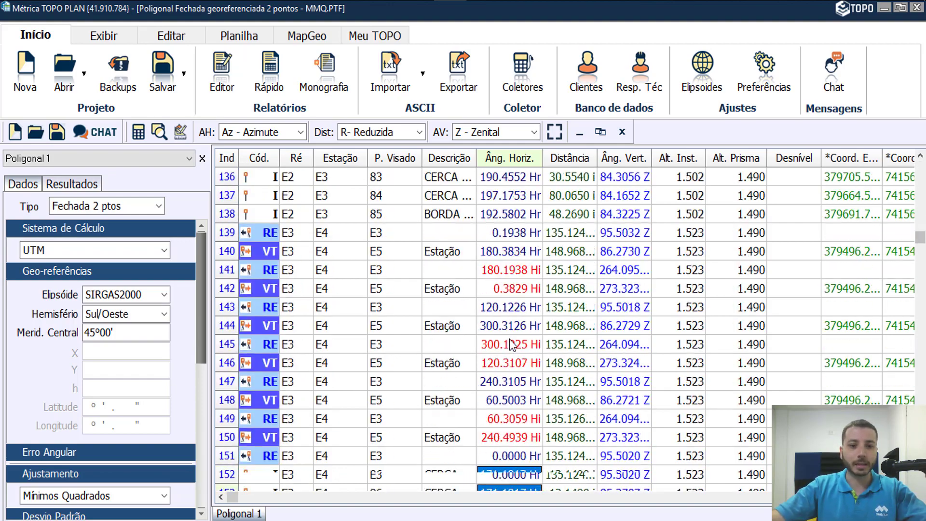
pyautogui.press('Down')
pyautogui.press('Down')
pyautogui.press('Down')
pyautogui.press('Down')
pyautogui.press('Down')
pyautogui.press('Down')
pyautogui.press('Down')
pyautogui.press('Down')
pyautogui.press('Down')
pyautogui.press('Down')
pyautogui.press('Down')
pyautogui.press('Down')
pyautogui.press('Down')
pyautogui.press('Down')
pyautogui.press('Down')
pyautogui.press('Down')
pyautogui.press('Down')
pyautogui.press('Down')
pyautogui.press('Down')
pyautogui.press('Down')
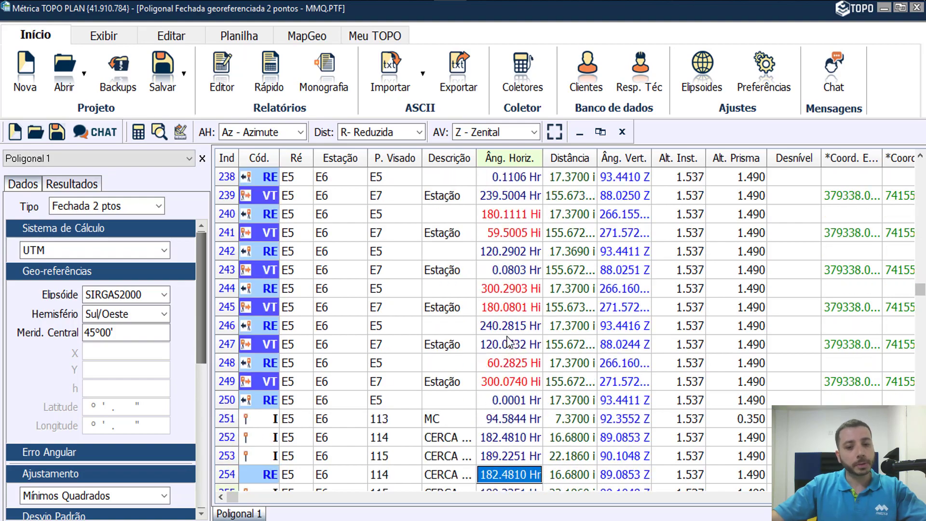
pyautogui.press('Down')
pyautogui.press('Down')
pyautogui.press('Down')
pyautogui.press('Down')
pyautogui.press('Down')
pyautogui.press('Down')
pyautogui.press('Down')
pyautogui.press('Down')
pyautogui.press('Down')
pyautogui.press('Down')
pyautogui.press('Down')
pyautogui.press('Down')
pyautogui.press('Down')
pyautogui.press('Down')
pyautogui.press('Down')
pyautogui.press('Down')
pyautogui.press('Down')
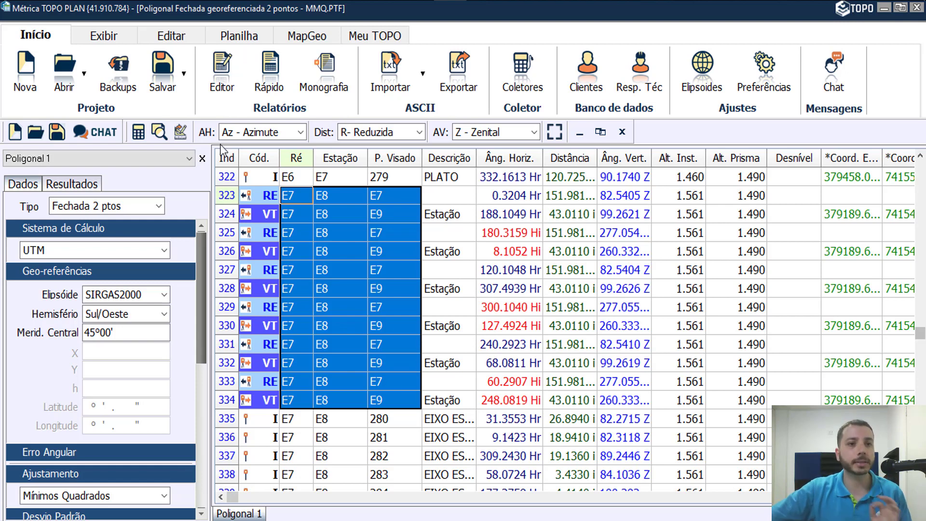
# In the averages settings for Poligonal 1, clear all options and enable horizontal angle averaging for irradiation points (I) and foresights (VT)
pyautogui.click(226, 35)
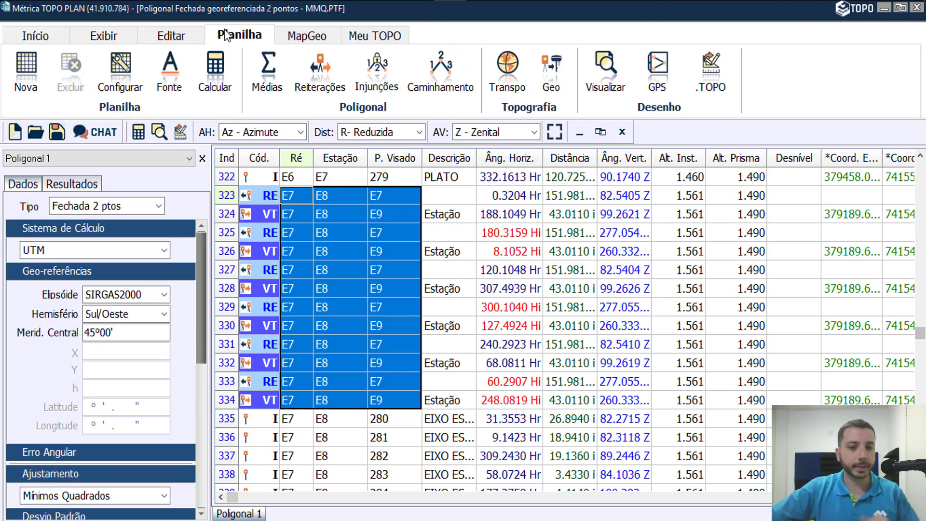
pyautogui.click(283, 92)
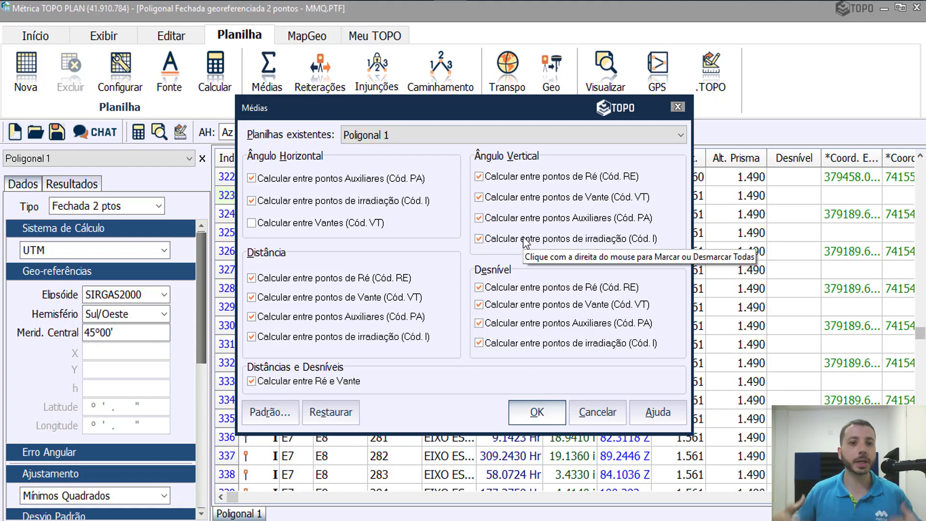
pyautogui.rightClick(525, 243)
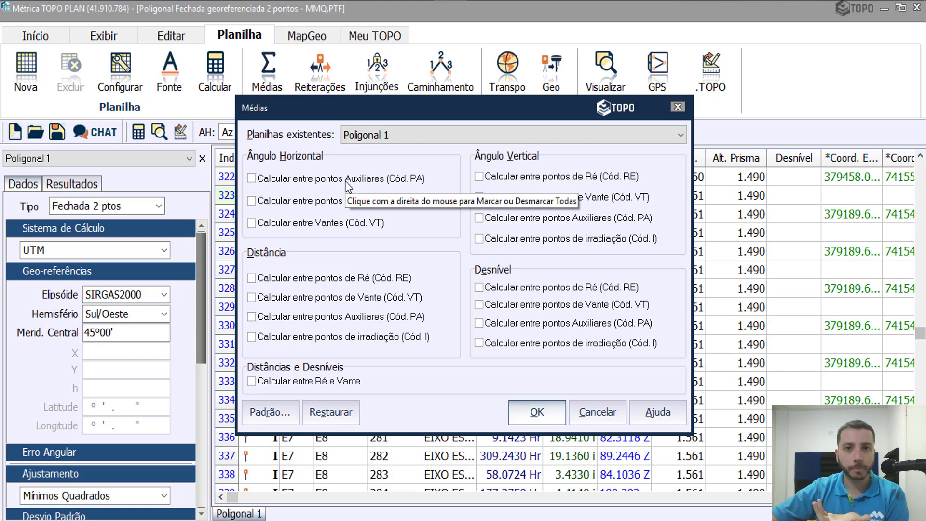
pyautogui.click(251, 202)
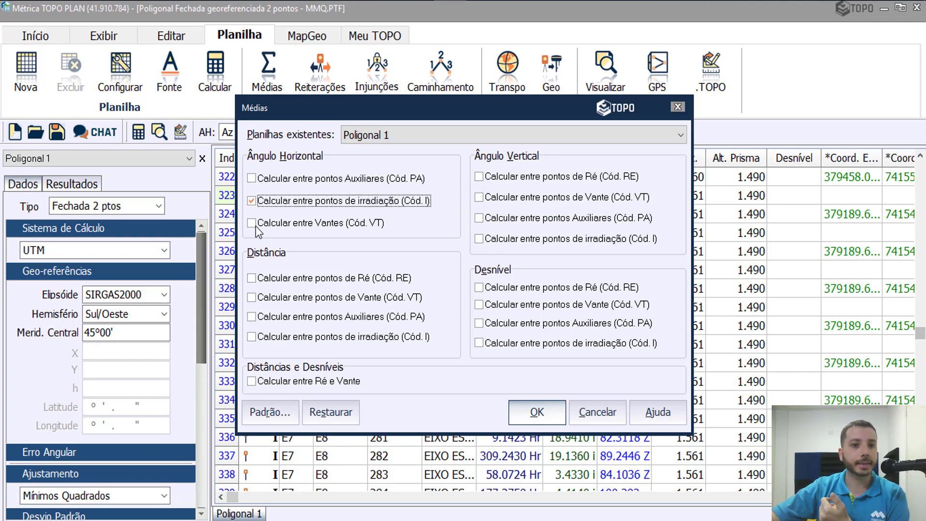
pyautogui.click(255, 225)
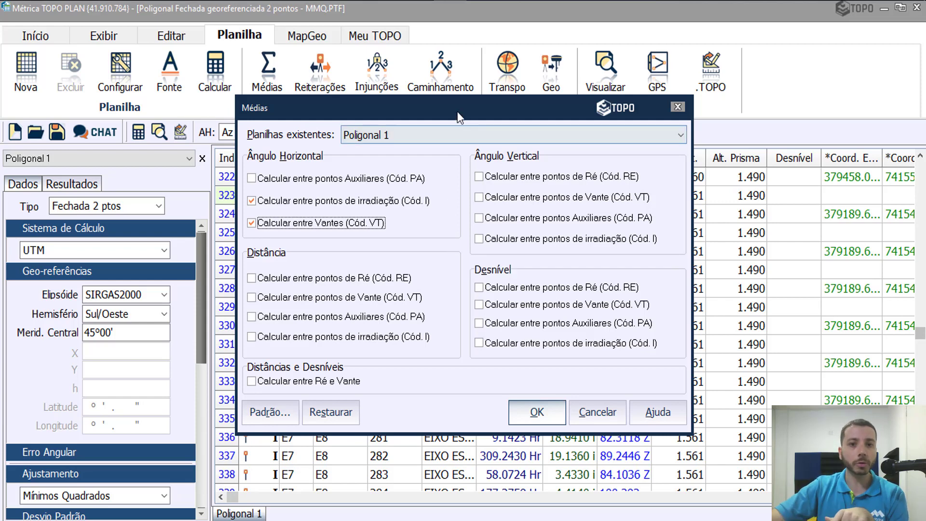
# Enable distance averaging between backsight (RE), foresight (VT) and irradiation (I) points
pyautogui.moveTo(457, 111); pyautogui.dragTo(734, 159)
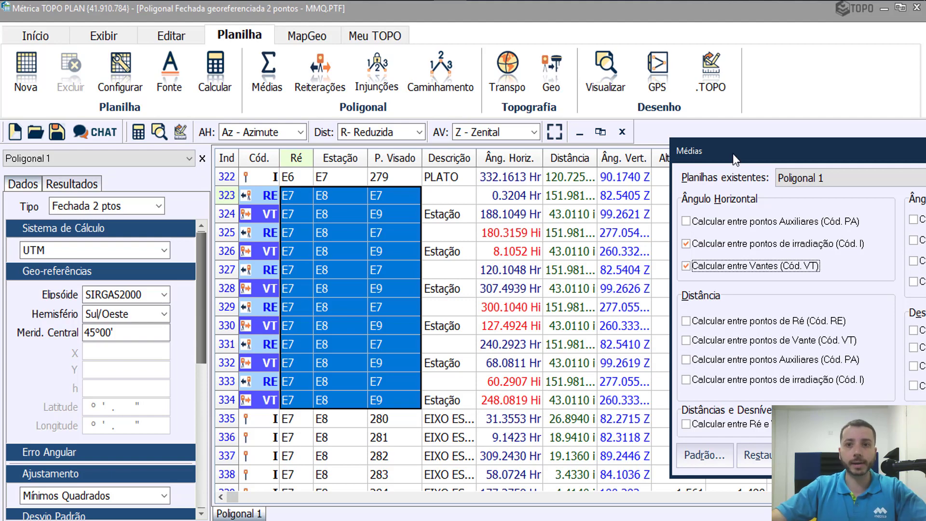
pyautogui.moveTo(734, 153); pyautogui.dragTo(643, 78)
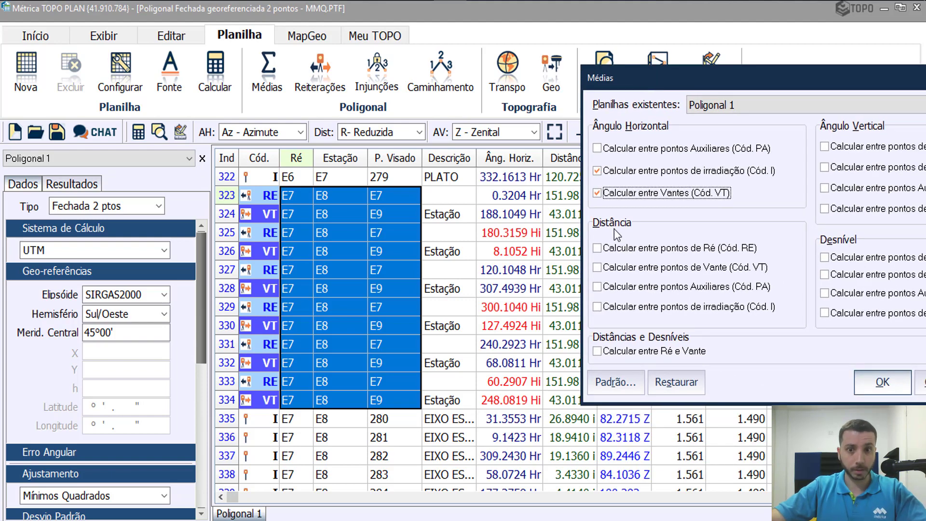
pyautogui.click(608, 249)
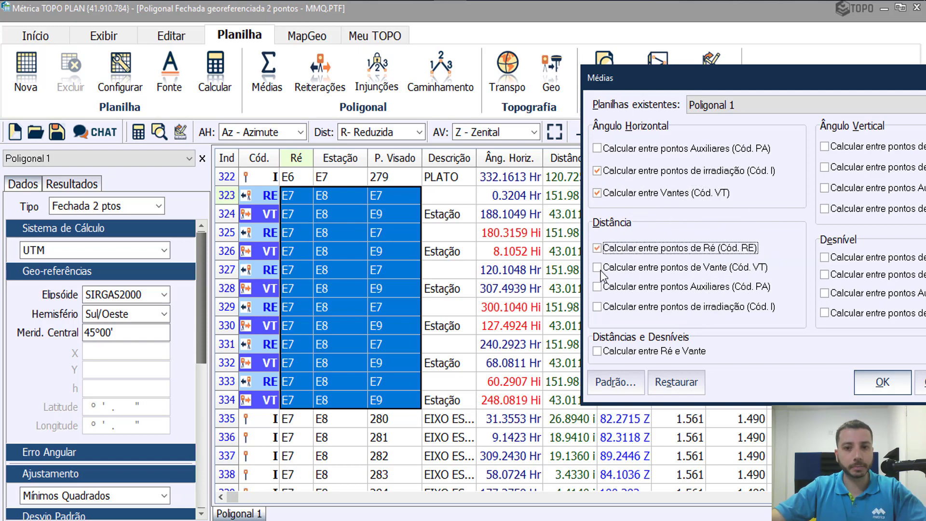
pyautogui.click(597, 267)
pyautogui.moveTo(658, 79); pyautogui.dragTo(748, 79)
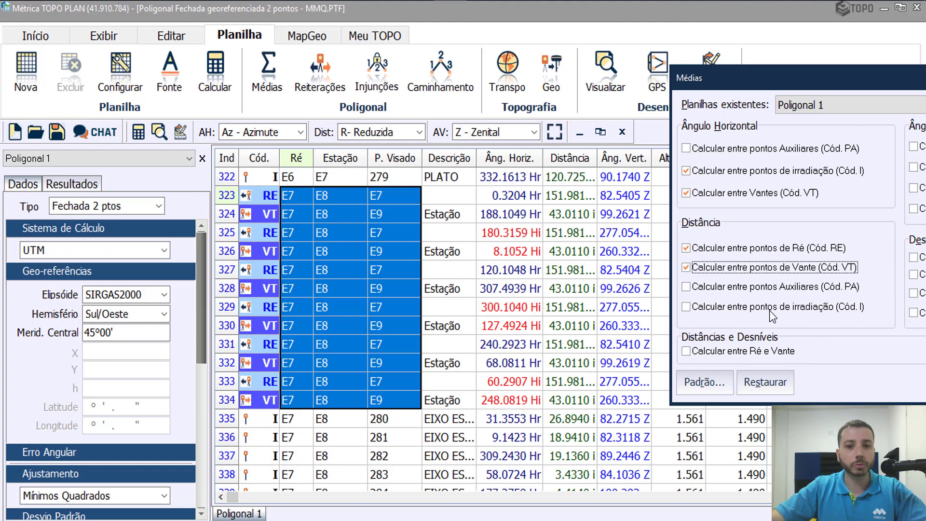
pyautogui.click(772, 314)
# Enable vertical angle and level difference (Desnível) averaging for backsight (RE), foresight (VT) and irradiation (I) points
pyautogui.moveTo(787, 77); pyautogui.dragTo(353, 56)
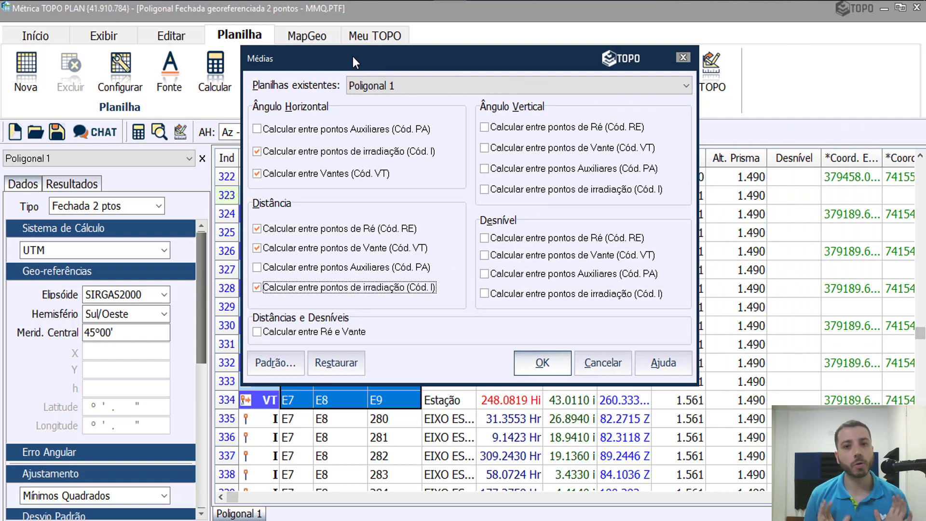
pyautogui.click(485, 127)
pyautogui.click(485, 148)
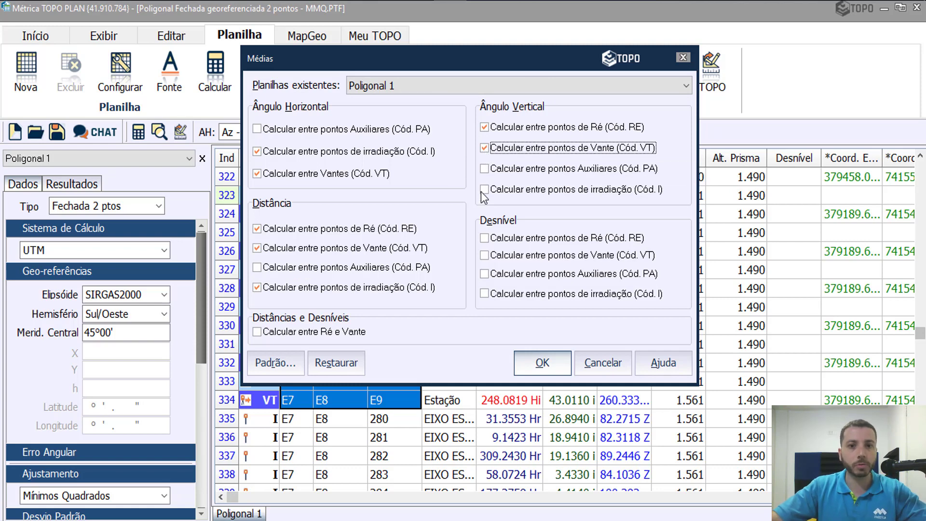
pyautogui.click(484, 191)
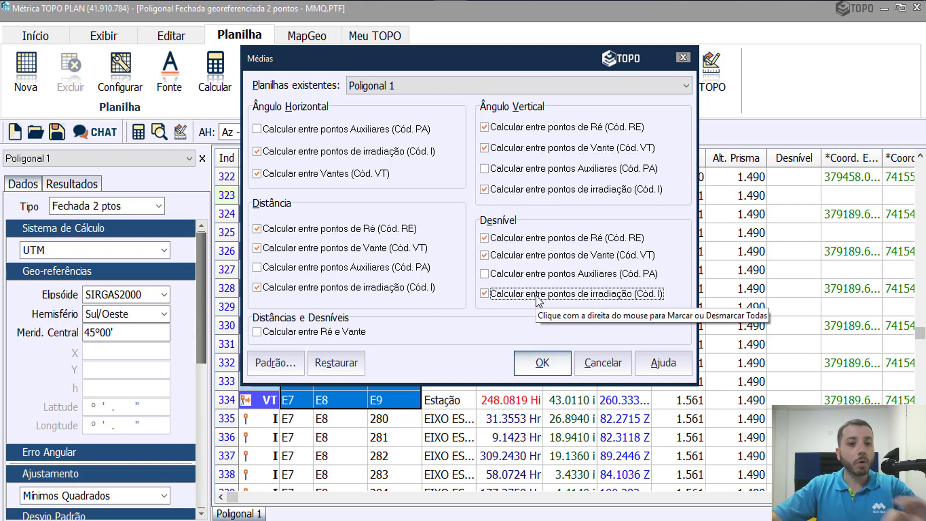
# Enable averaging of distances and level differences between backsight and foresight (Ré e Vante), and apply the averages settings
pyautogui.moveTo(413, 66); pyautogui.dragTo(626, 68)
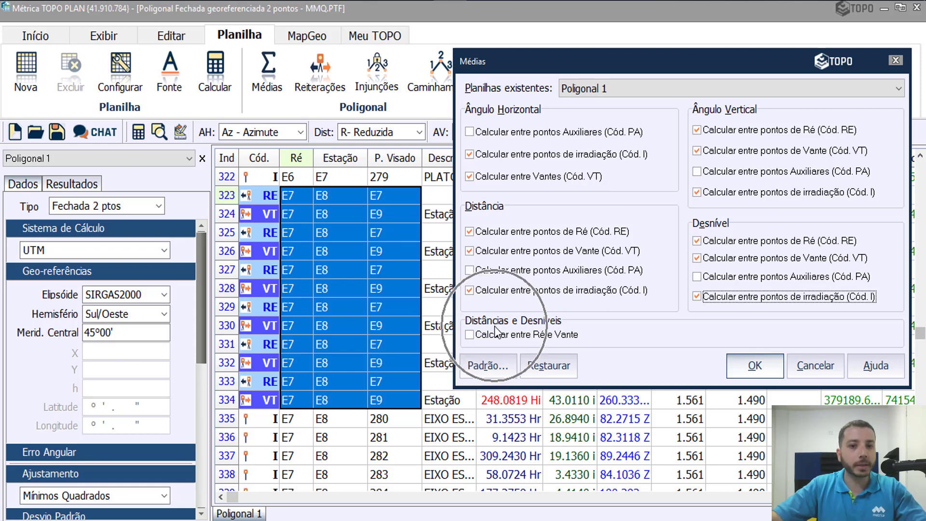
pyautogui.click(548, 335)
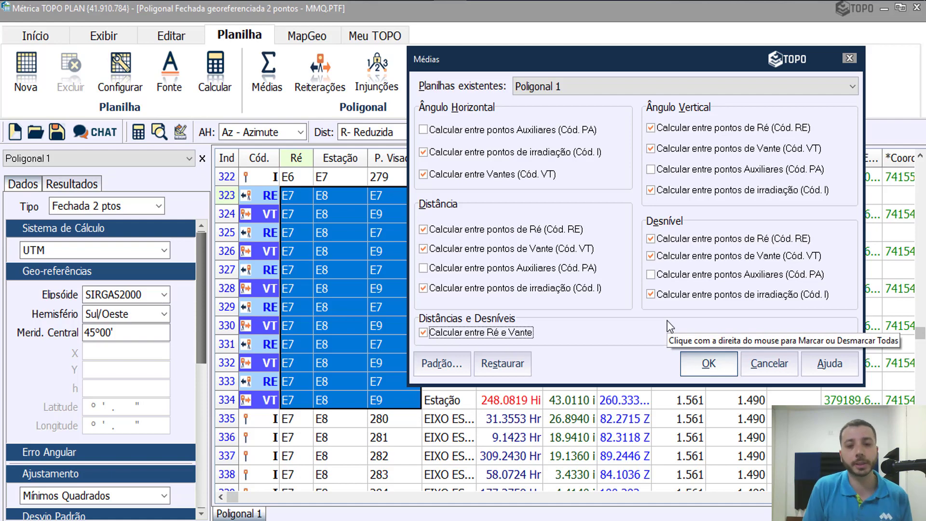
pyautogui.click(708, 364)
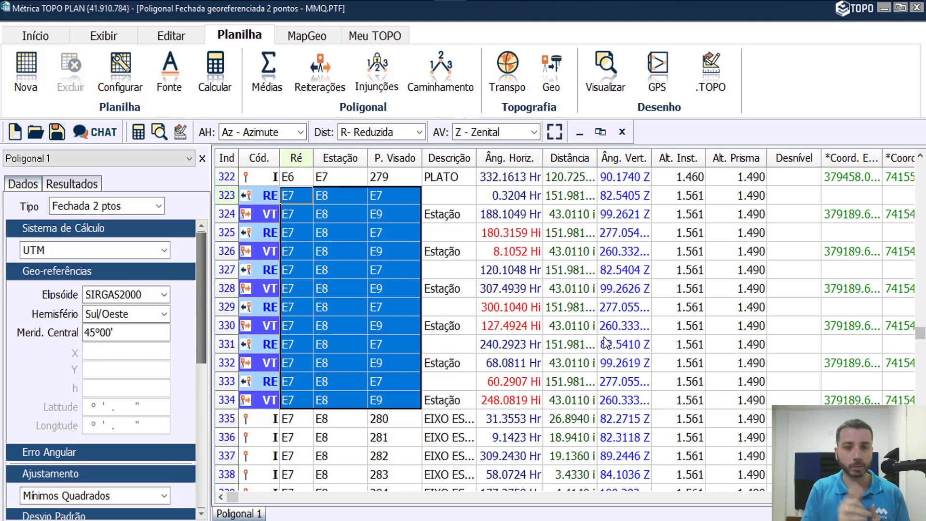
# Display the traverse's reiterations and examine station MC4's sightings to MC3 and E1
pyautogui.click(569, 233)
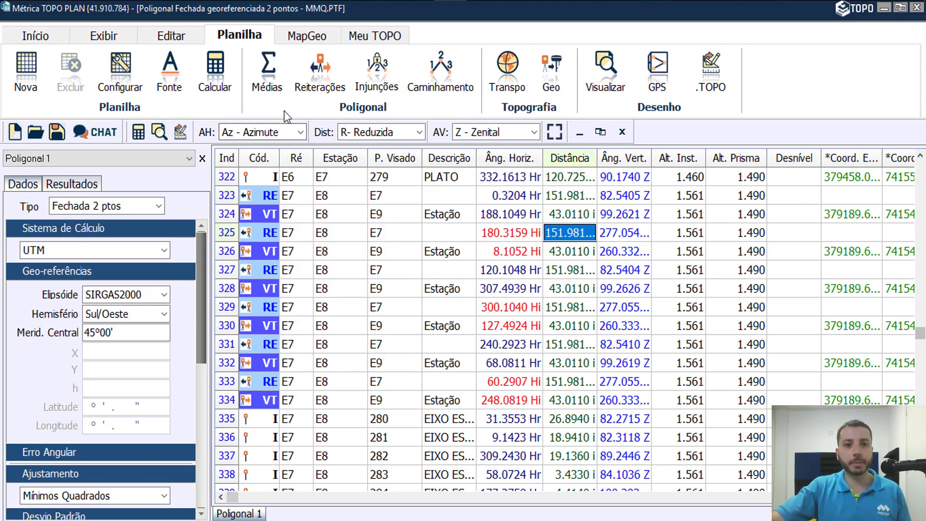
pyautogui.click(319, 92)
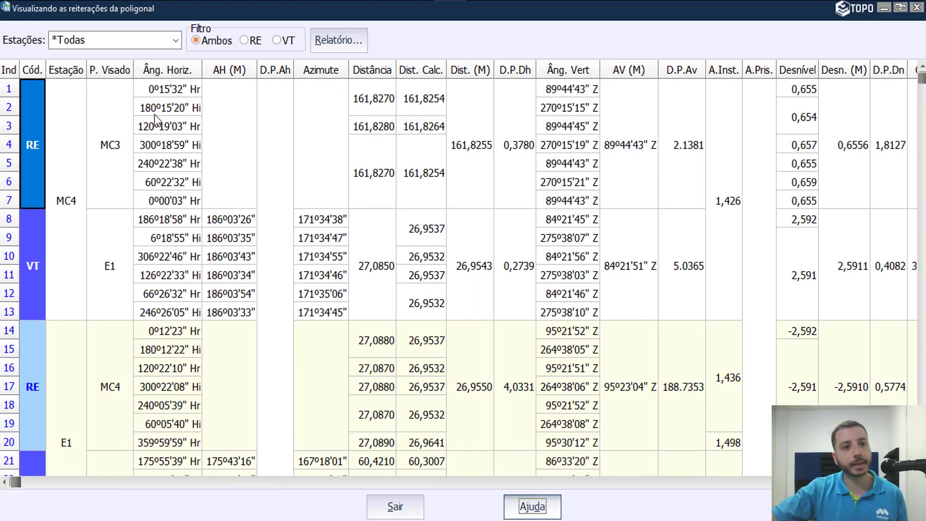
pyautogui.click(119, 136)
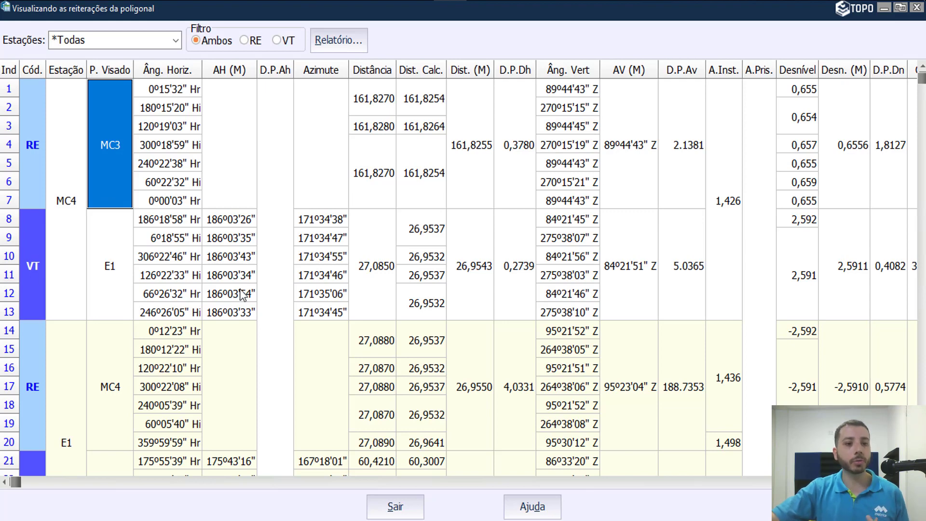
pyautogui.click(71, 196)
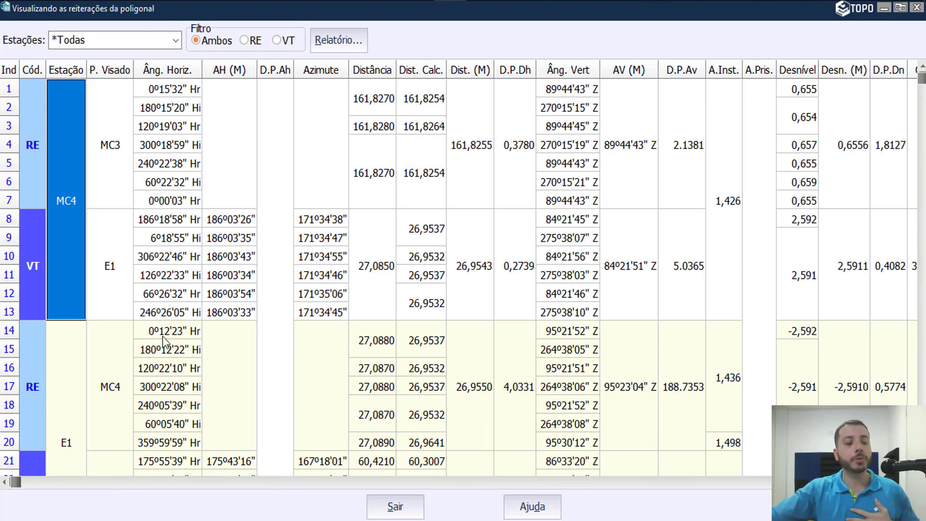
pyautogui.click(115, 147)
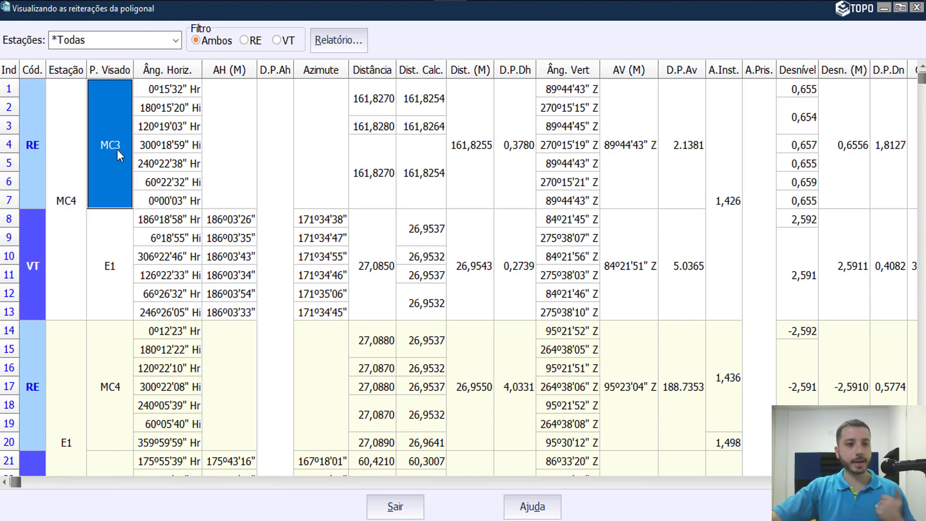
pyautogui.click(113, 253)
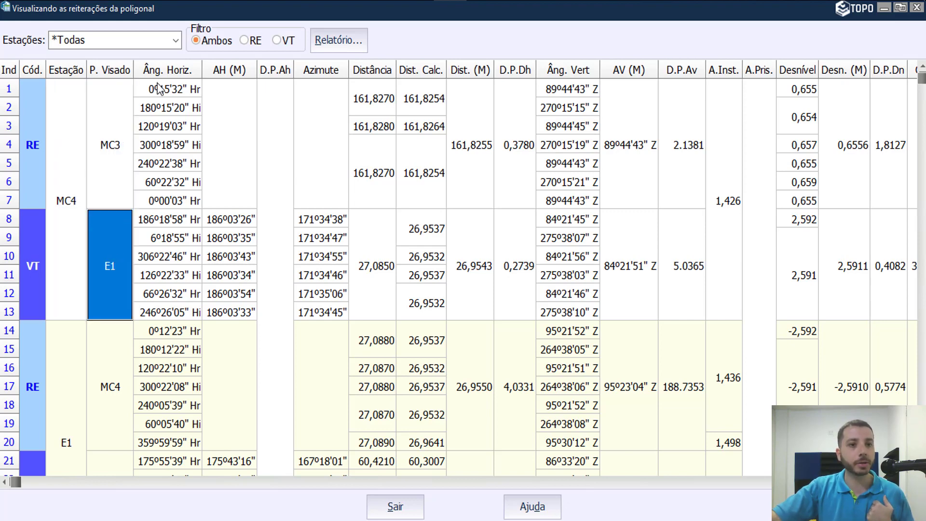
# Examine the repeated horizontal angle readings in the reiterations table, from station MC4's sighting to E1 through station E3's sighting to E4
pyautogui.moveTo(164, 89); pyautogui.dragTo(192, 313)
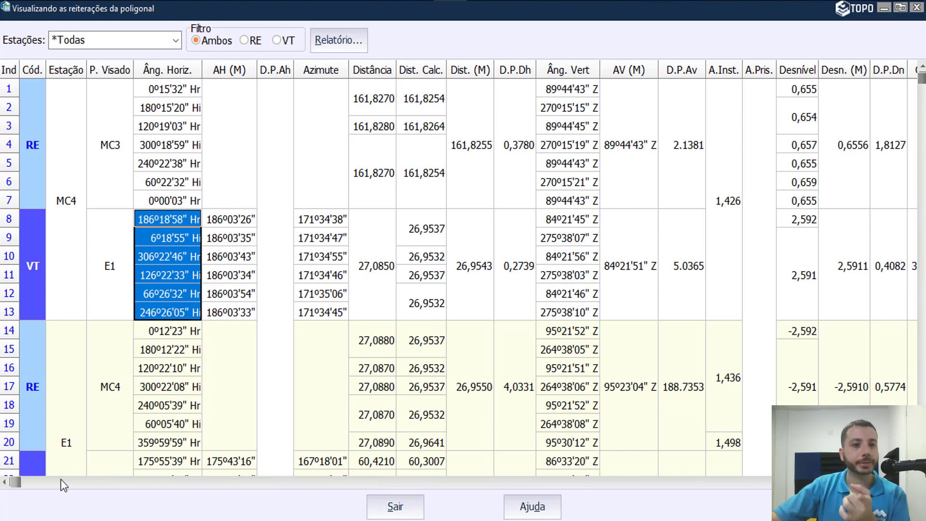
pyautogui.press('Down')
pyautogui.press('Down')
pyautogui.press('Down')
pyautogui.press('Down')
pyautogui.press('Down')
pyautogui.press('Down')
pyautogui.press('Down')
pyautogui.press('Down')
pyautogui.press('Down')
pyautogui.press('Down')
pyautogui.press('Down')
pyautogui.press('Down')
pyautogui.press('Down')
pyautogui.press('Down')
pyautogui.press('Down')
pyautogui.press('Down')
pyautogui.press('Down')
pyautogui.press('Down')
pyautogui.press('Down')
pyautogui.press('Down')
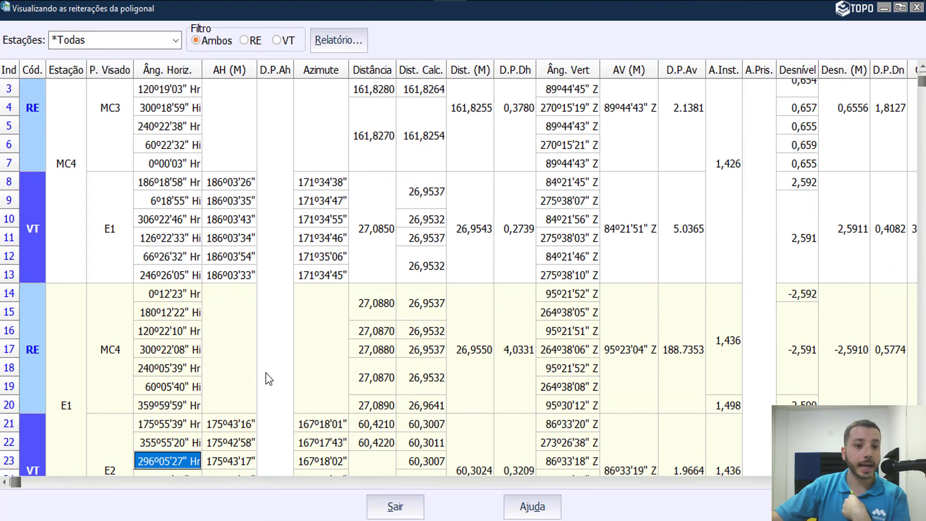
pyautogui.press('Down')
pyautogui.press('Down')
pyautogui.press('Down')
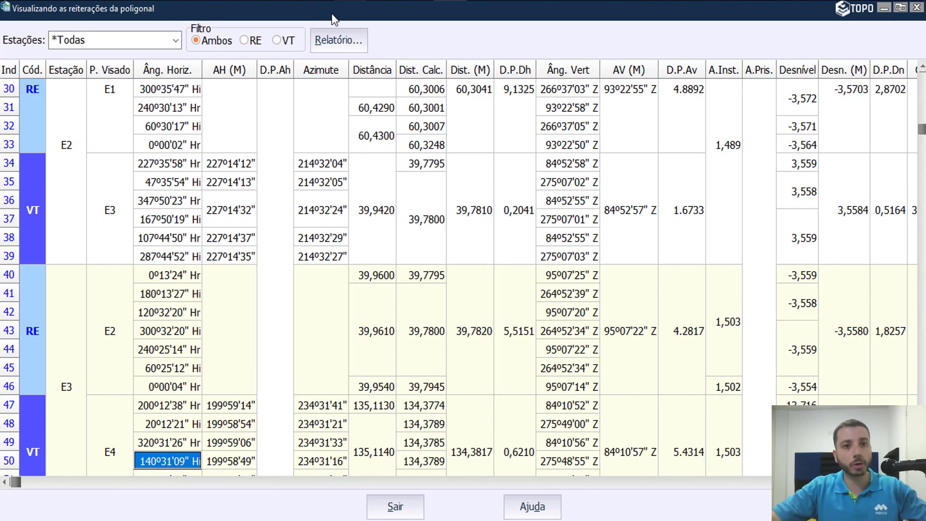
# View the reiterations filtered by RE only and VT only, restore Ambos, and check the station list while keeping *Todas
pyautogui.click(335, 44)
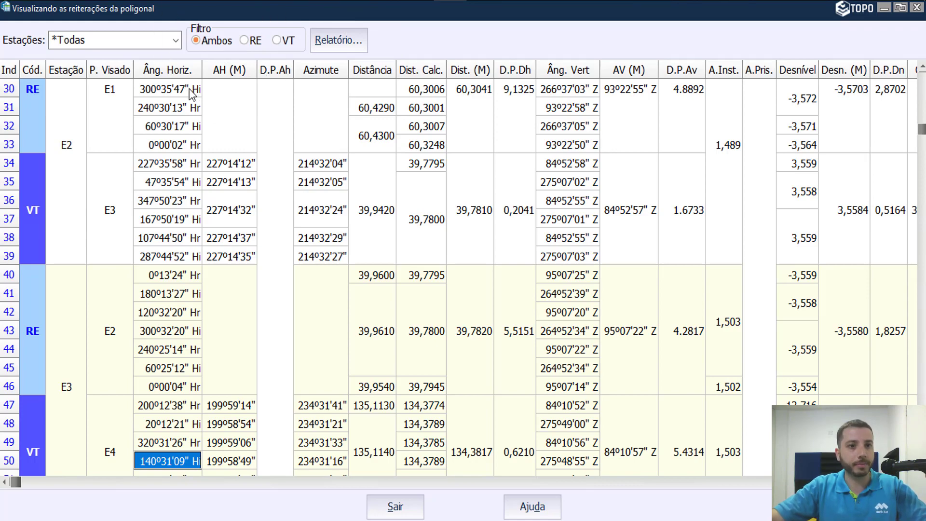
pyautogui.click(246, 40)
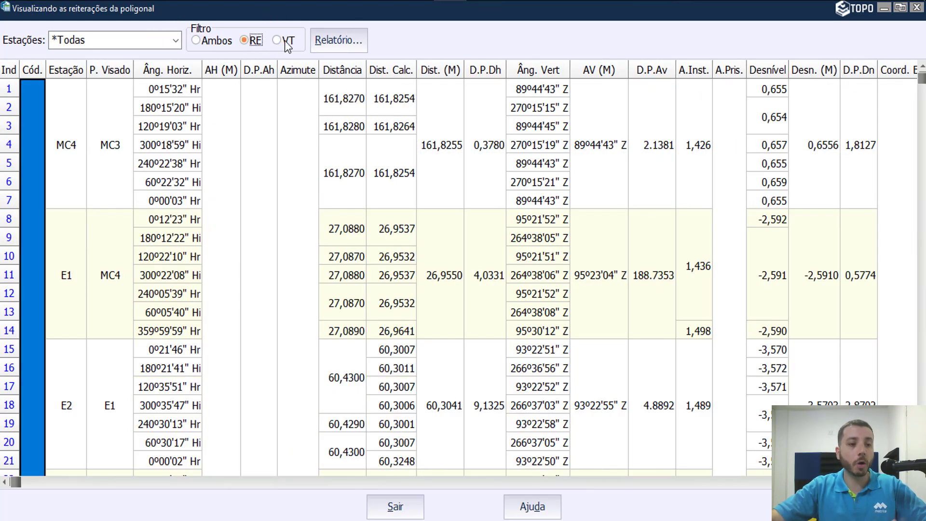
pyautogui.click(288, 41)
pyautogui.click(214, 41)
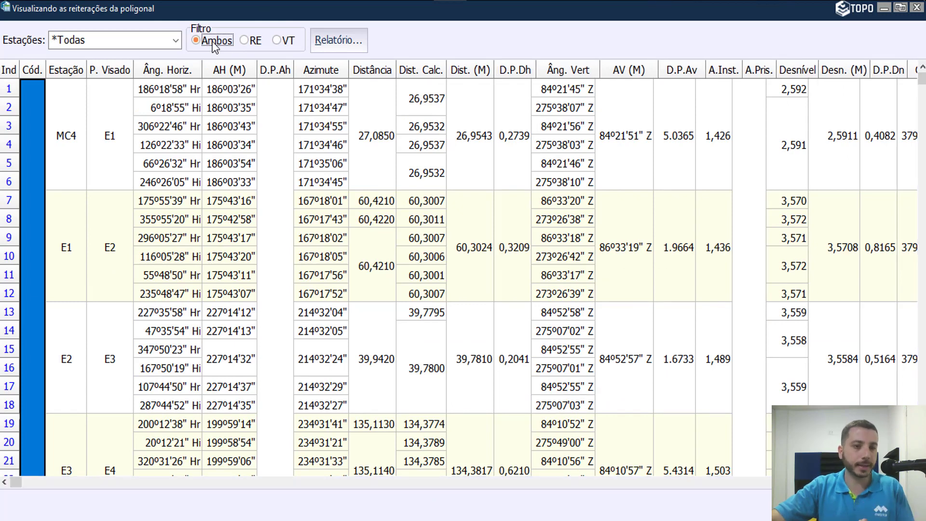
pyautogui.click(170, 42)
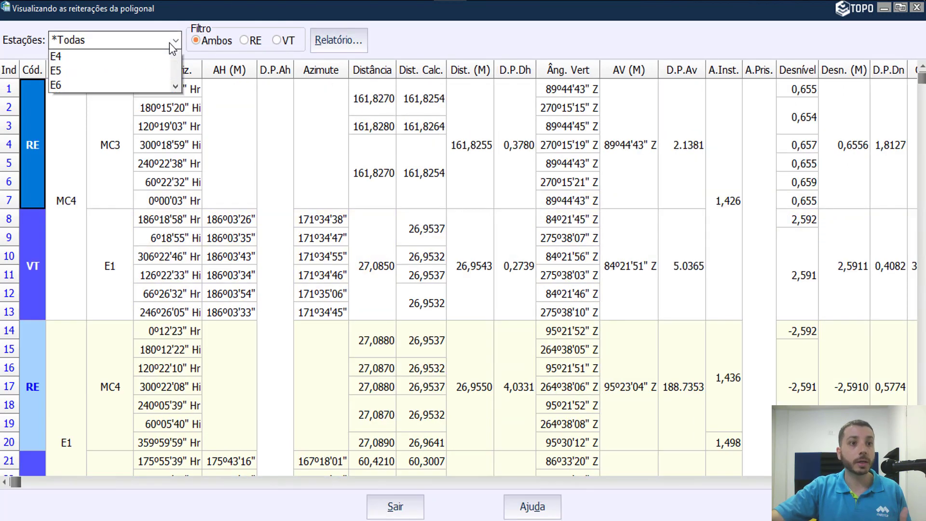
pyautogui.click(174, 42)
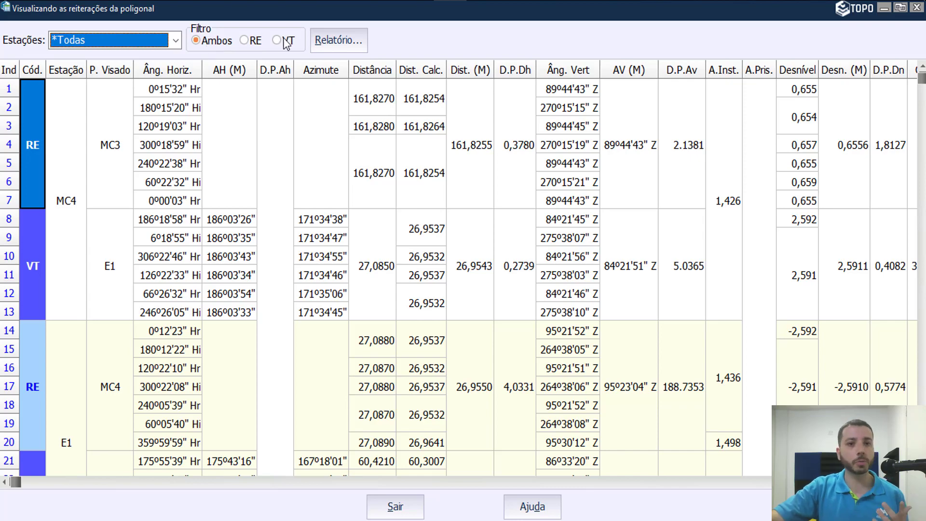
# Request the report of the traverse's reiterations for all stations with both RE and VT readings
pyautogui.click(328, 43)
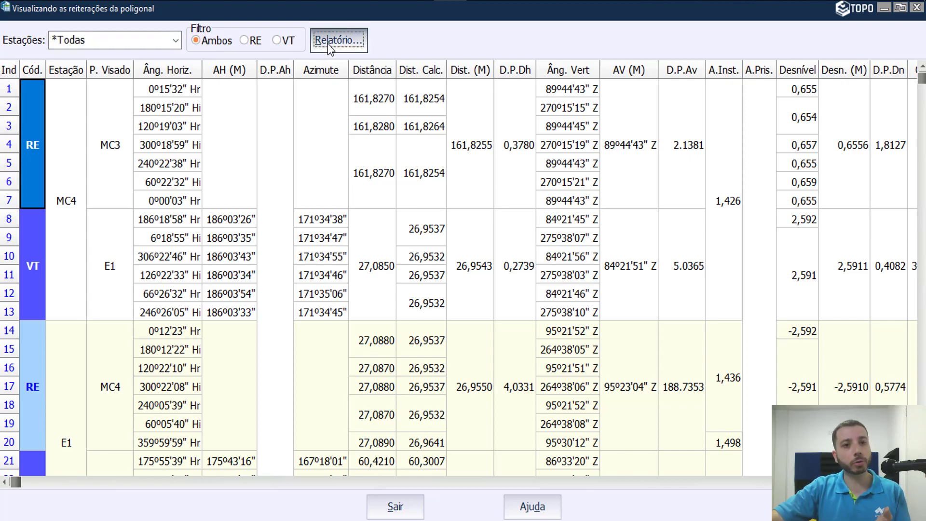